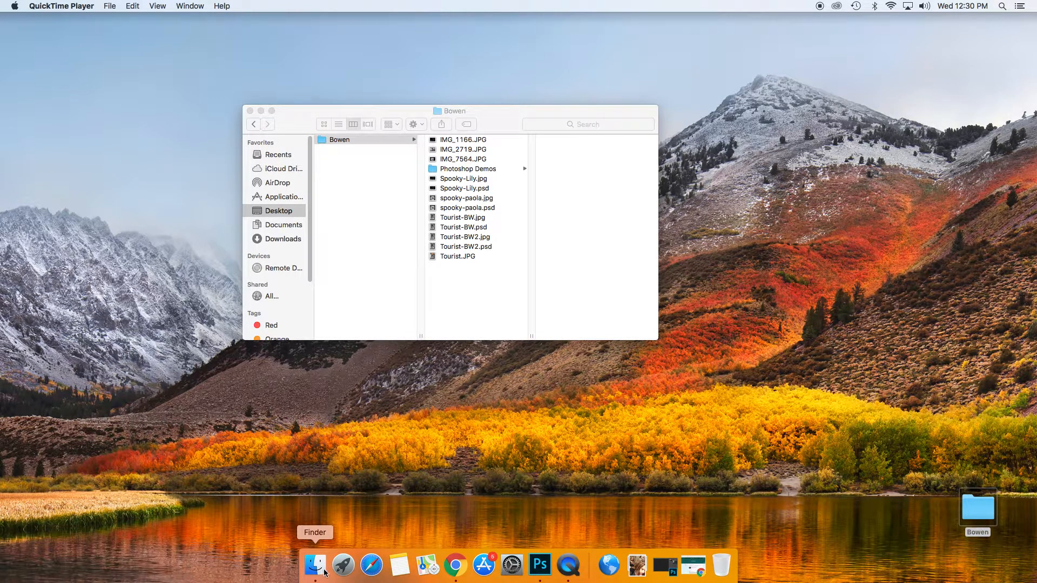
Gather the three IMG JPGs in Bowen into a new folder made from the selection
click(314, 565)
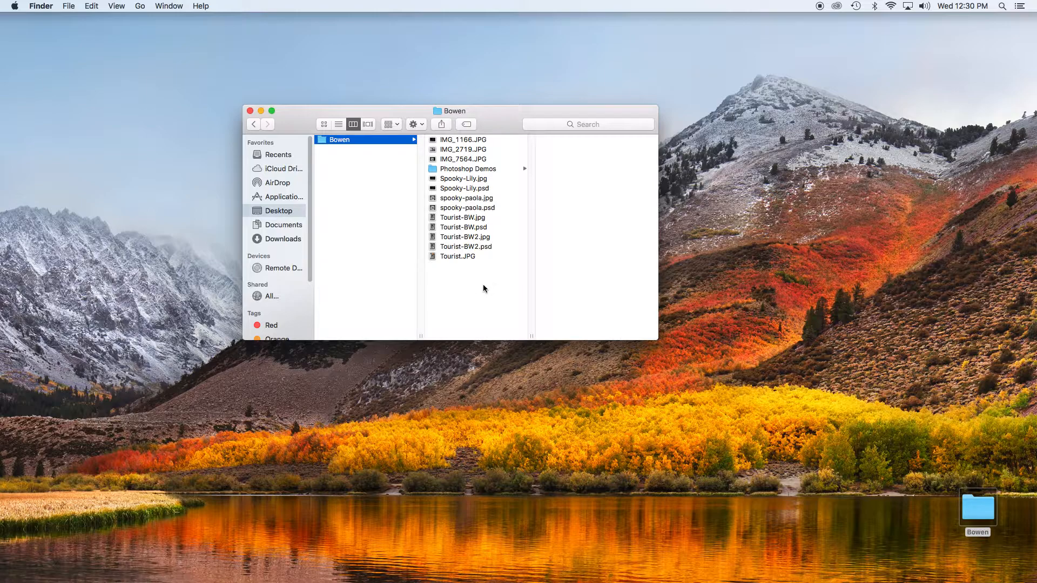
click(456, 139)
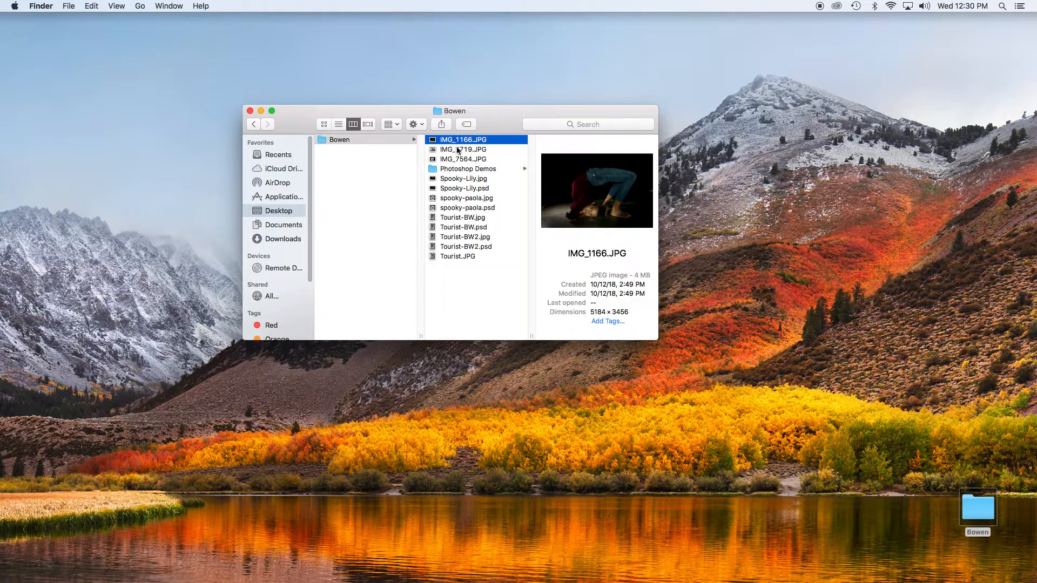
shift+click(455, 159)
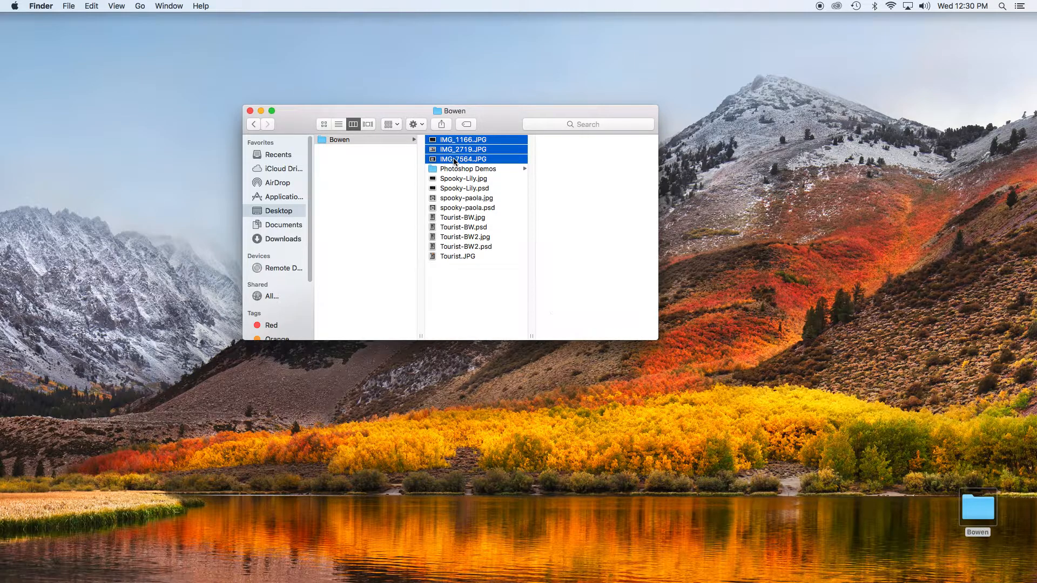
right_click(455, 158)
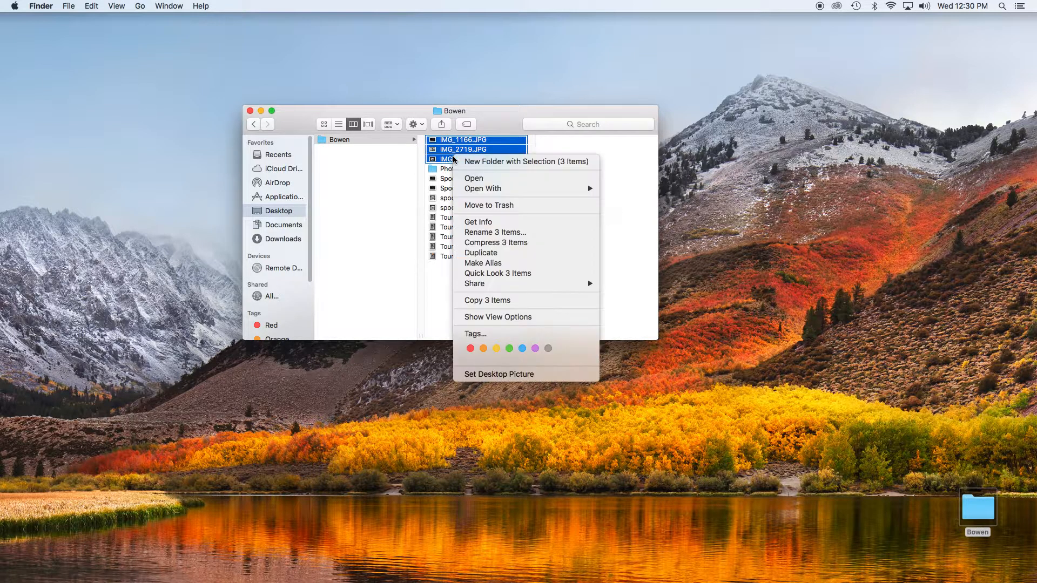
click(571, 163)
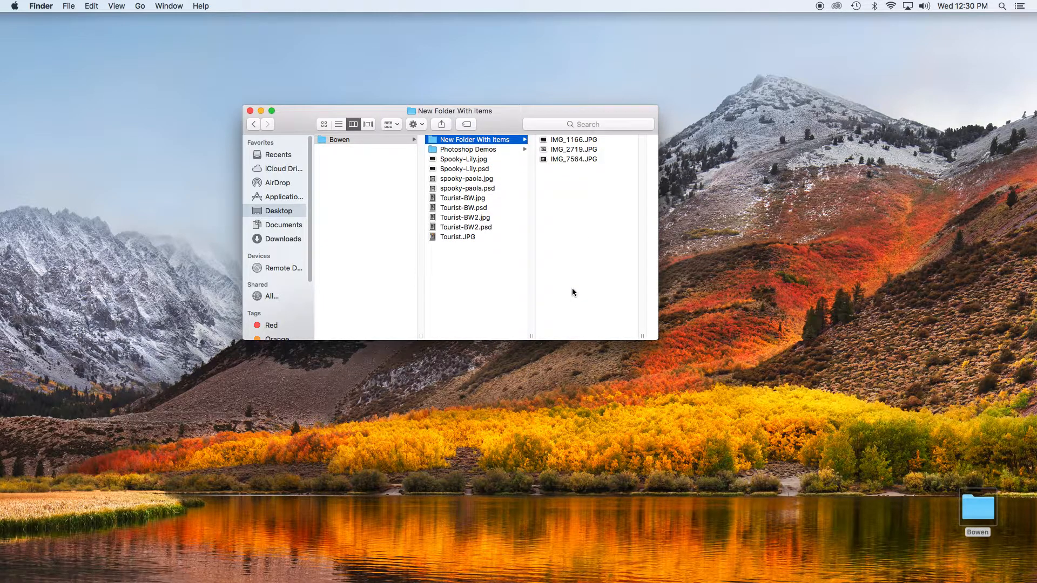
Name the new folder Original and review the photos now inside it
click(468, 145)
text(Original)
key(Return)
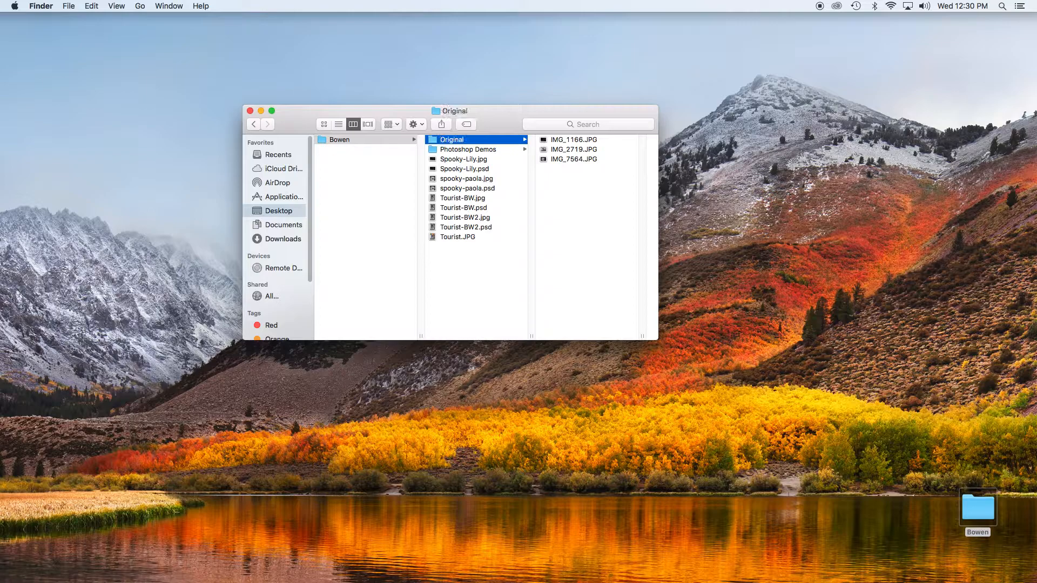
click(567, 140)
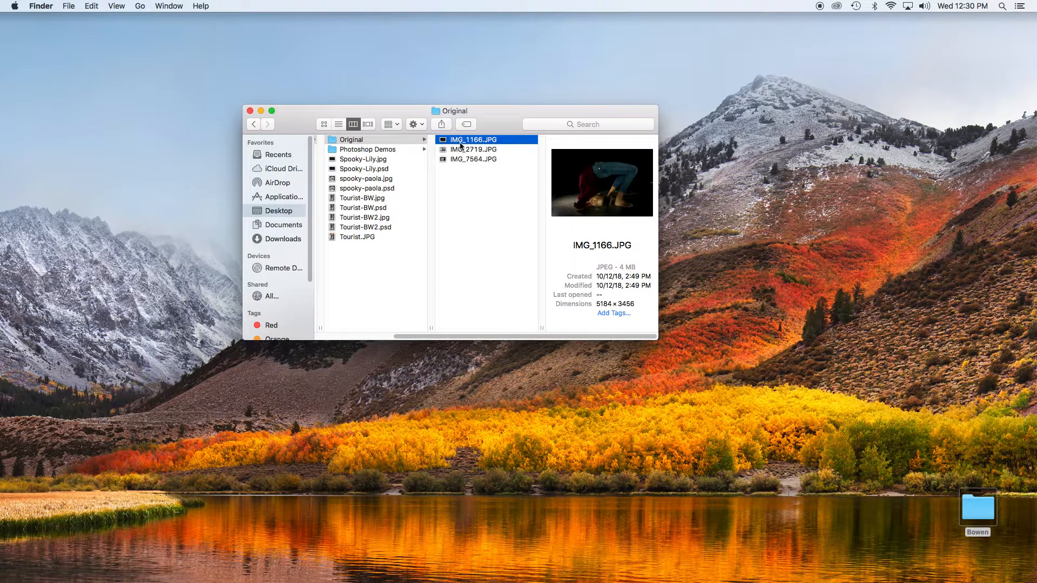
key(Down)
key(Down)
Create a new empty folder named WIP inside Bowen
click(378, 257)
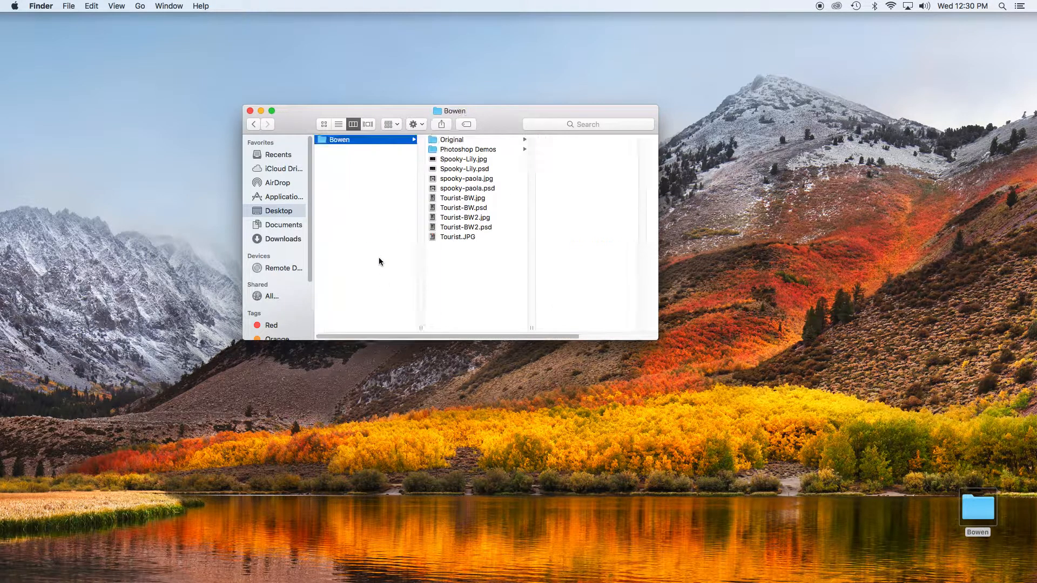
right_click(469, 271)
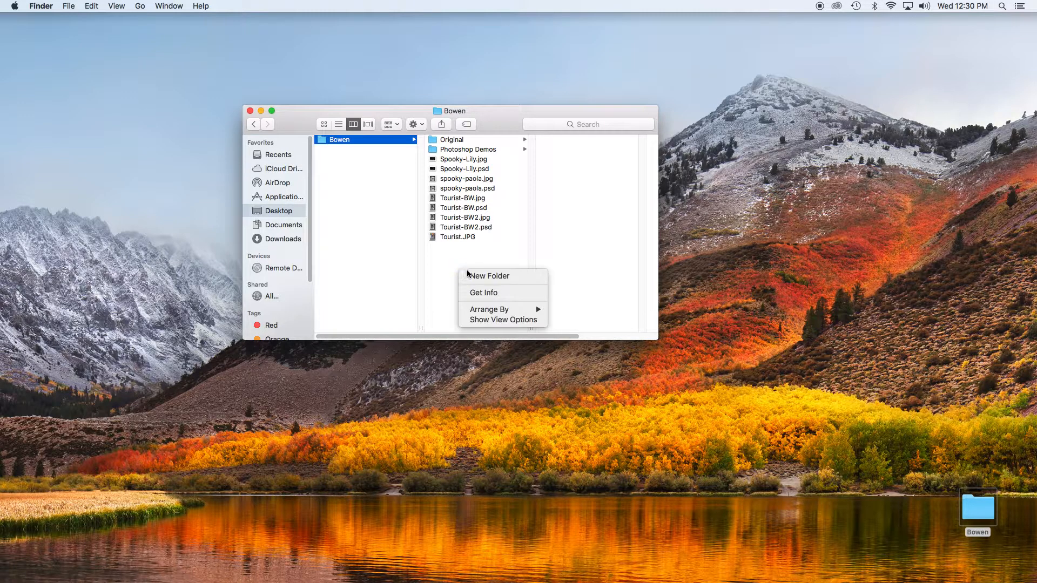
click(488, 281)
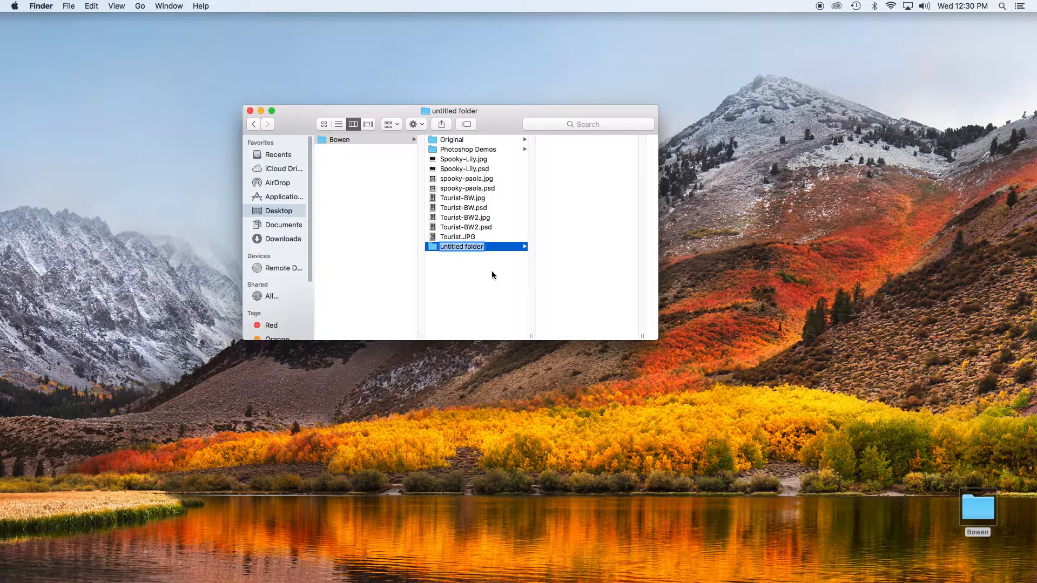
text(WIP)
key(Return)
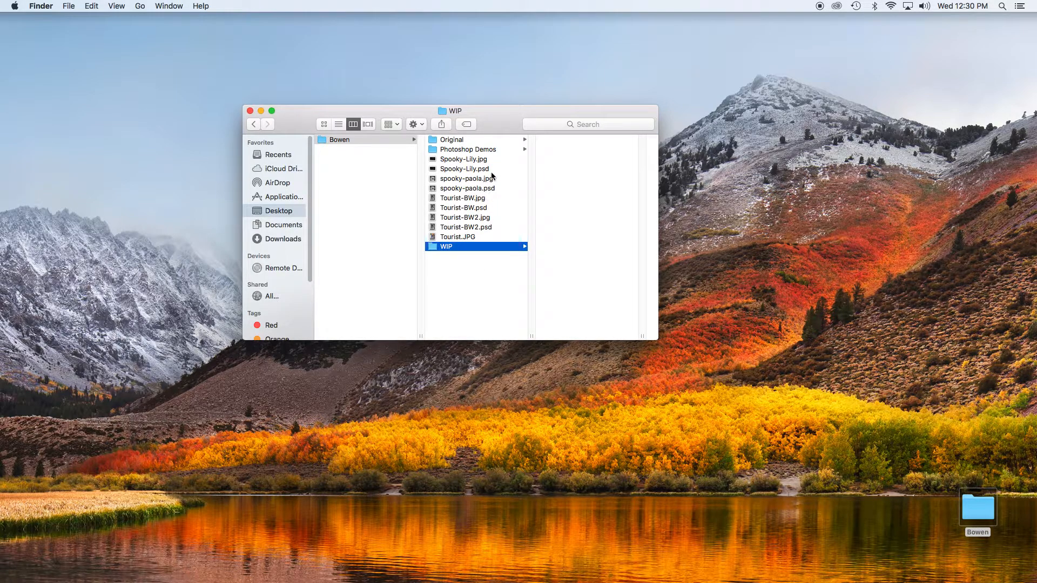
Move all the Spooky and Tourist image files into the WIP folder
click(491, 161)
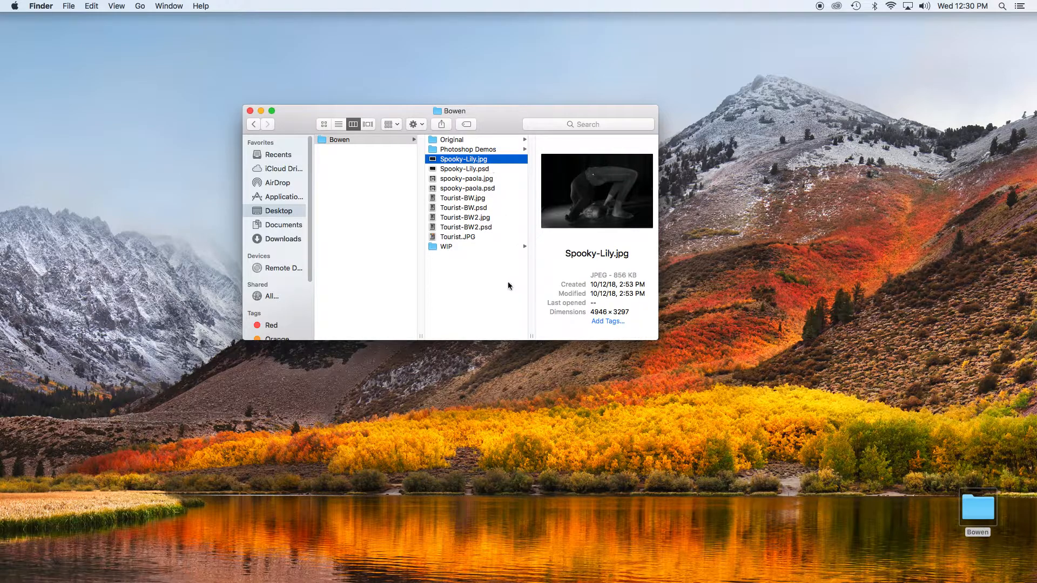
shift+click(457, 237)
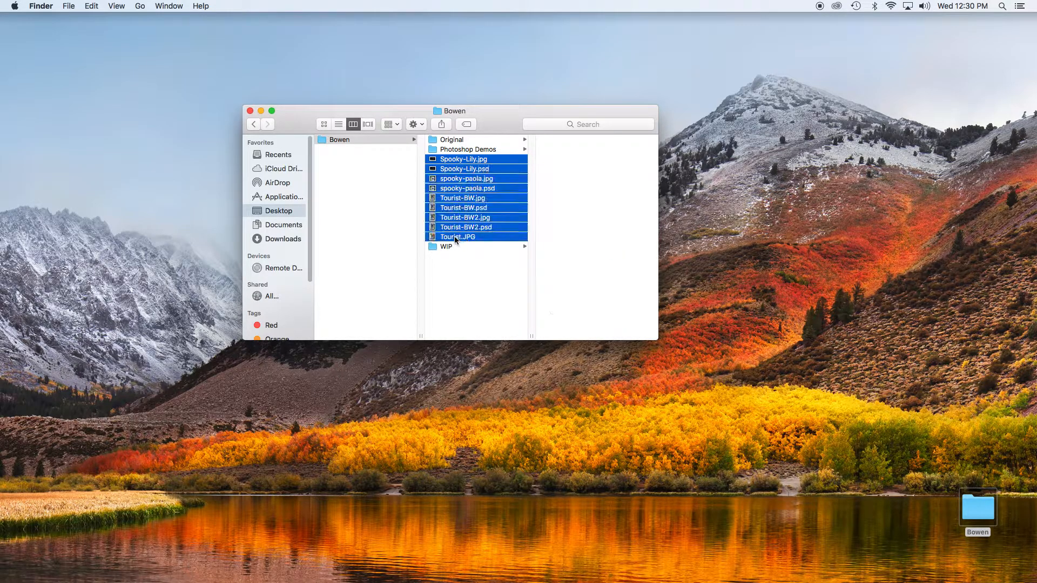
key(super+BackSpace)
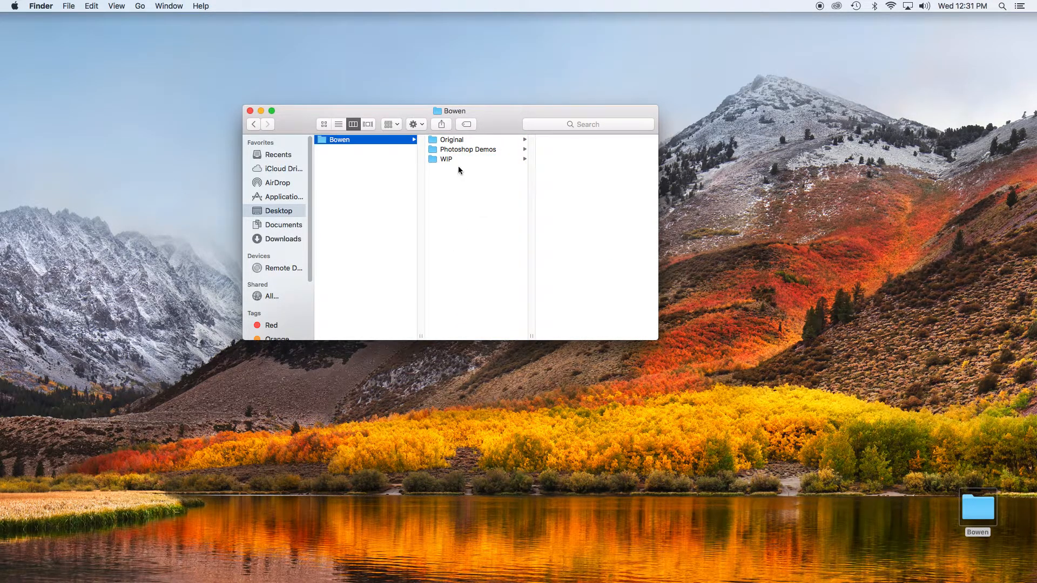
Create another new folder in Bowen named FINAL
right_click(462, 188)
click(494, 195)
text(FINAL)
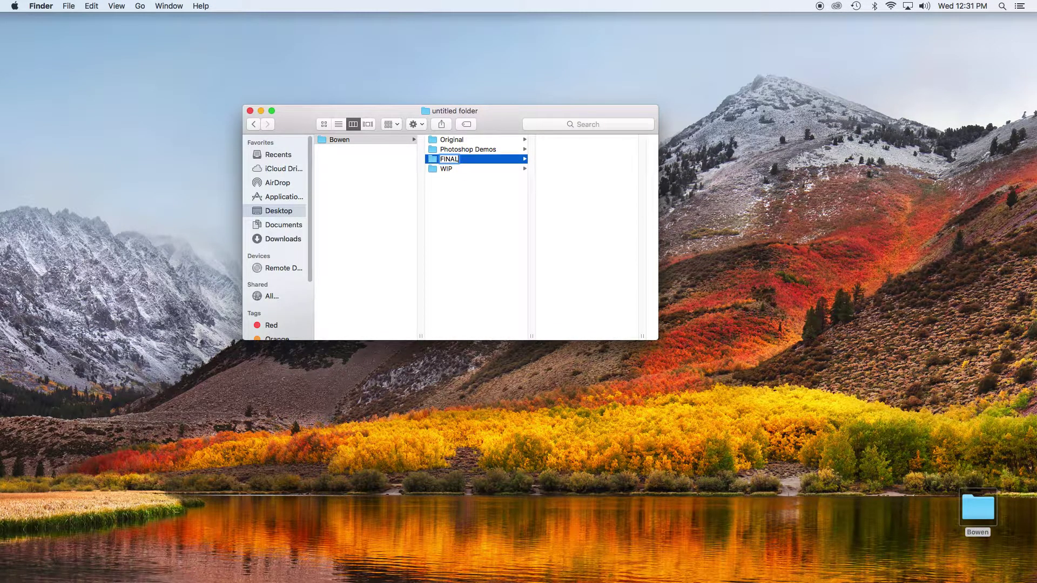
key(Return)
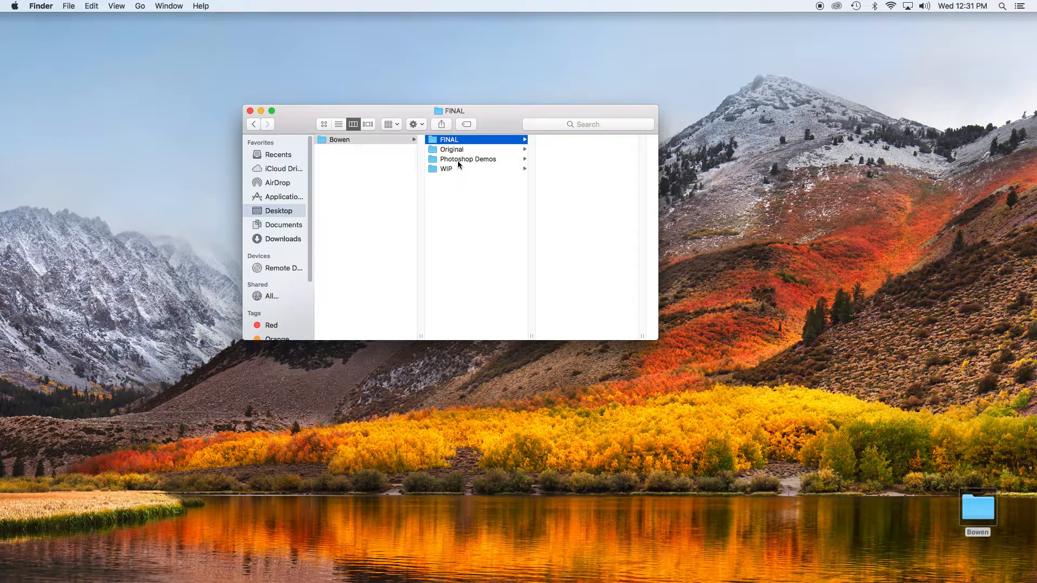
Open Spooky-Lily.psd from the WIP folder in Photoshop
click(456, 168)
click(573, 150)
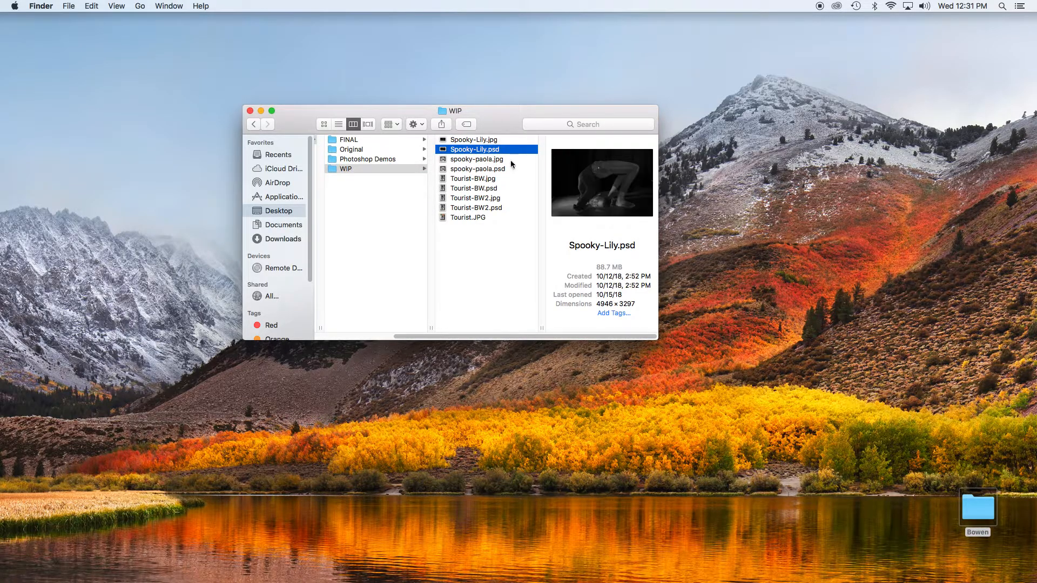
double_click(443, 150)
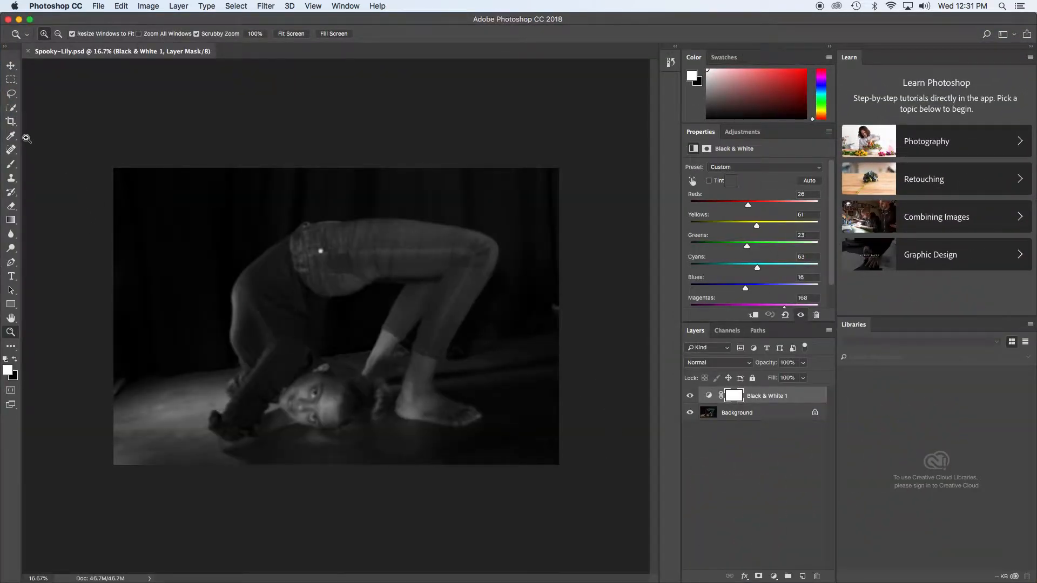
Crop the dancer photo with cleared 4:5 ratio, widening both left and right edges
click(12, 121)
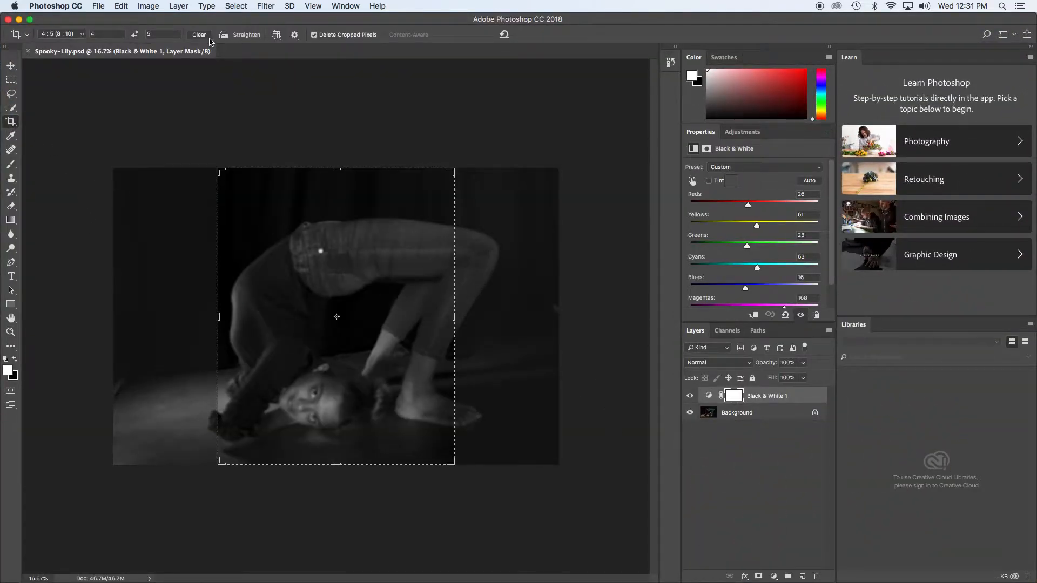
click(200, 35)
drag(219, 317, 186, 322)
drag(483, 318, 534, 321)
click(540, 34)
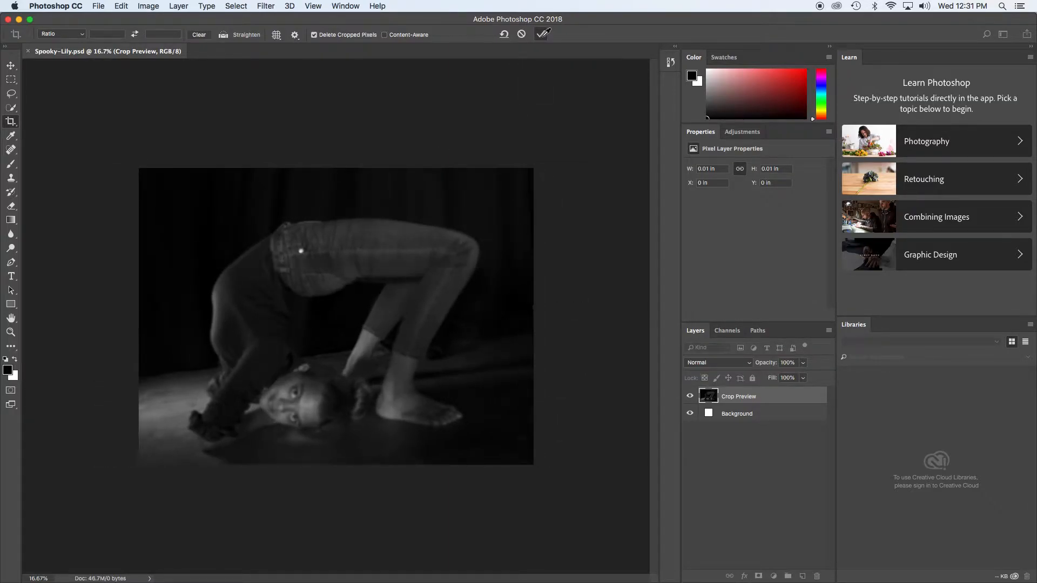
Save the photo as Spooky-Lily-final.psd into the FINAL folder, keeping layers
click(97, 6)
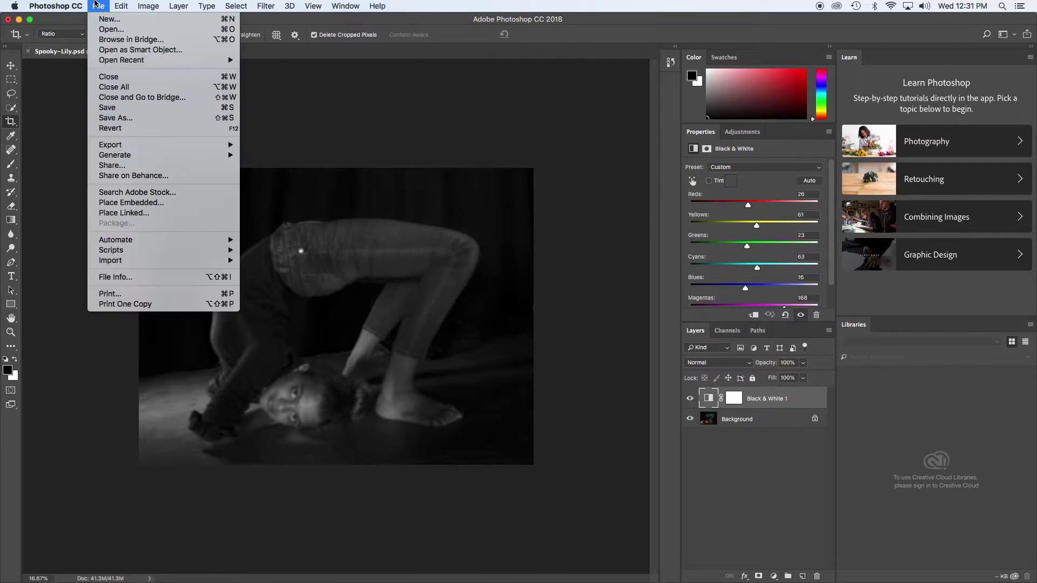
click(116, 118)
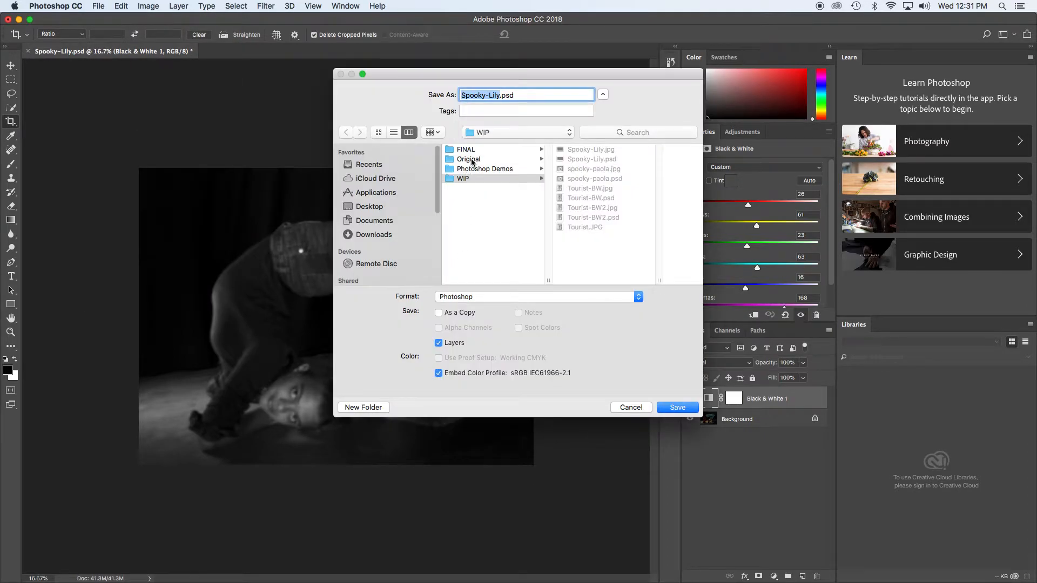
click(466, 149)
click(500, 95)
text(-final)
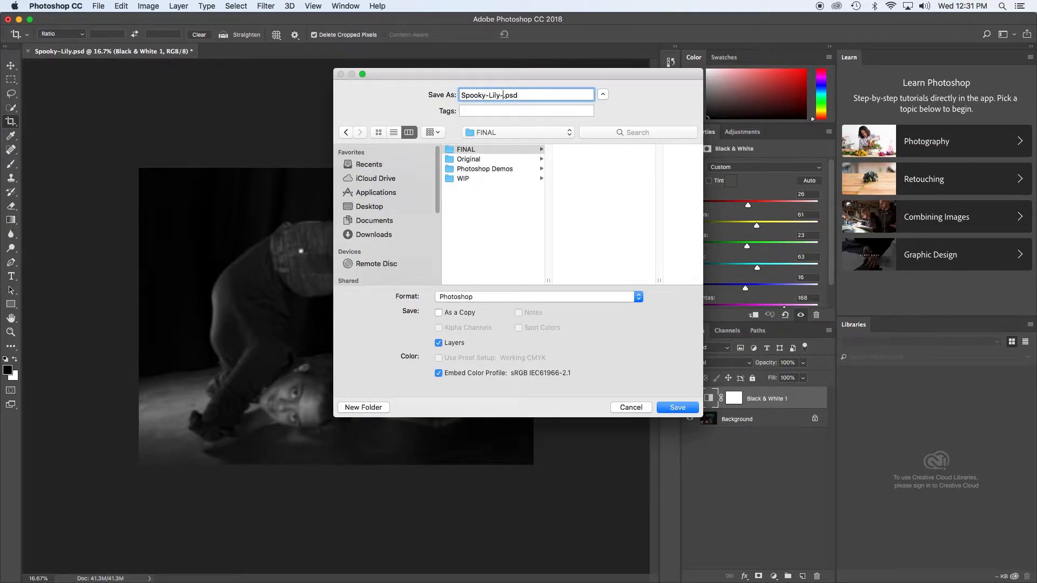
click(676, 407)
click(651, 251)
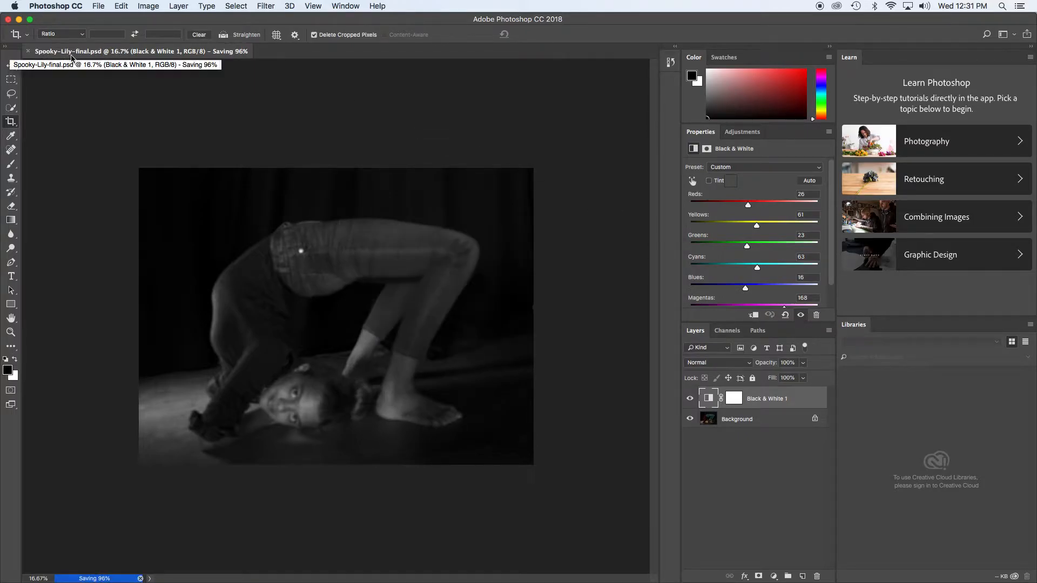
click(97, 6)
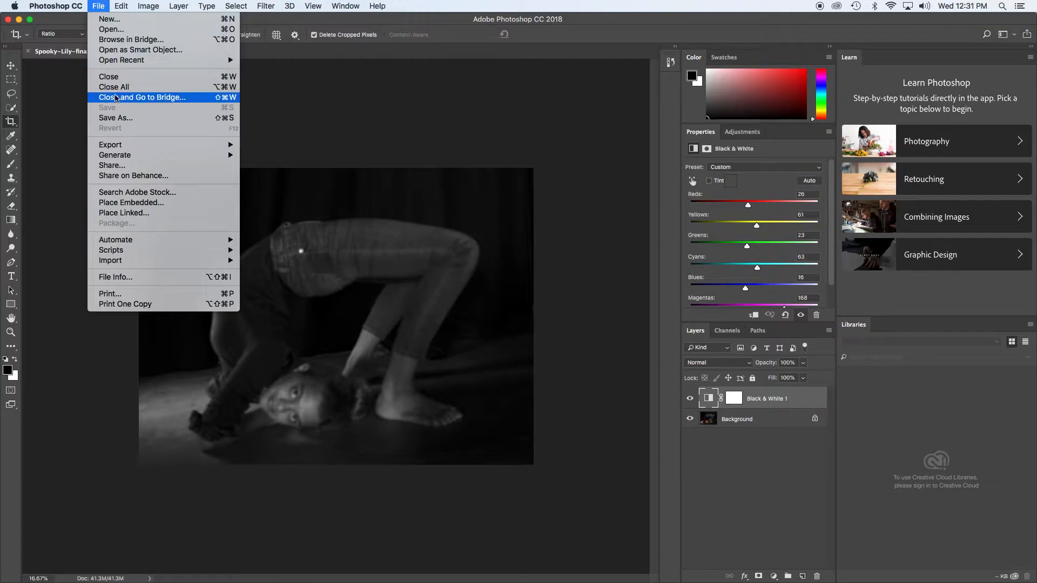
Save a maximum-quality JPEG copy, Spooky-Lily-final.jpg, into FINAL and hide Photoshop
click(115, 118)
click(481, 295)
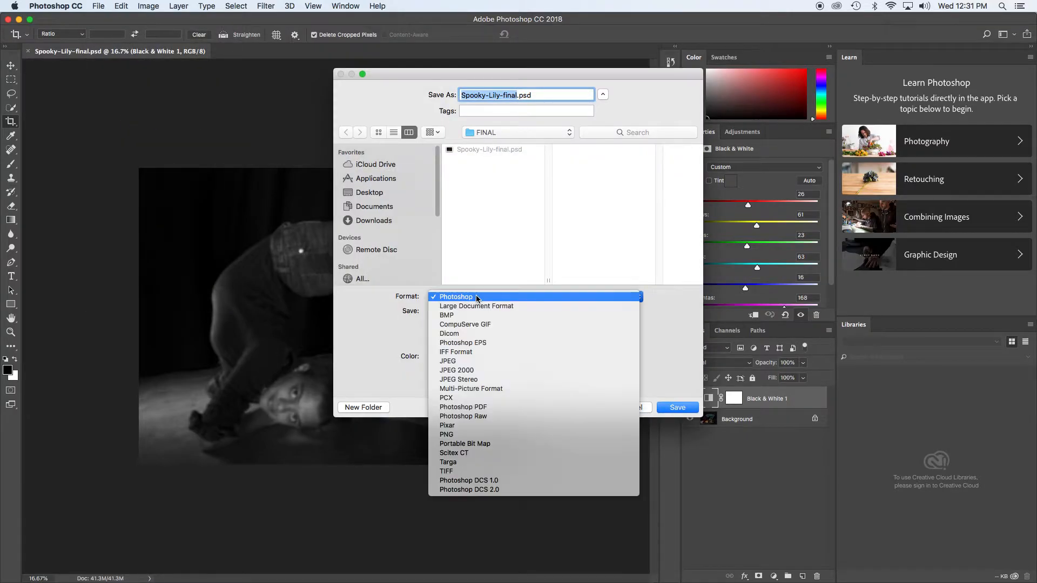
click(487, 361)
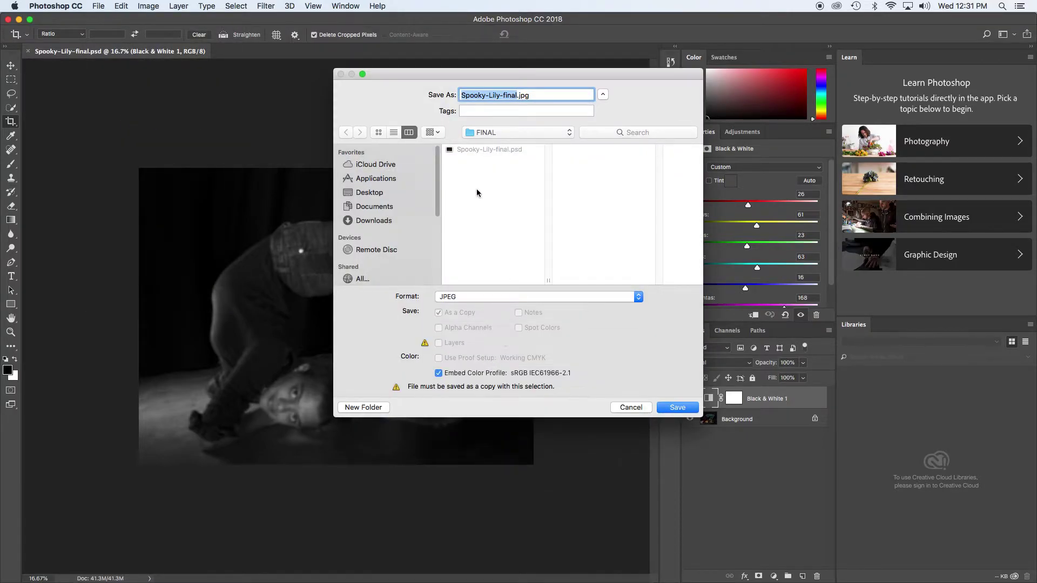
click(677, 408)
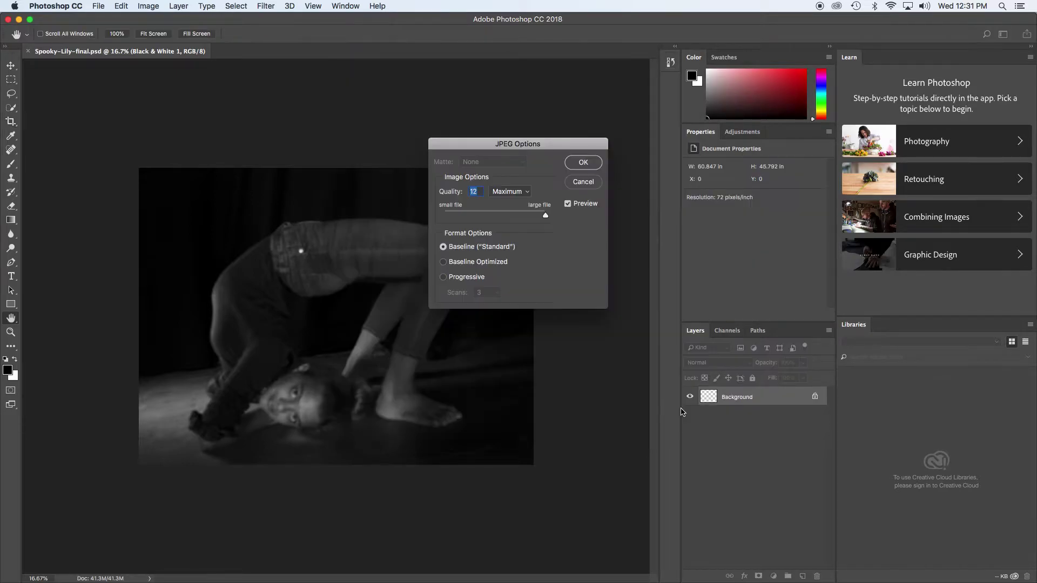
click(586, 161)
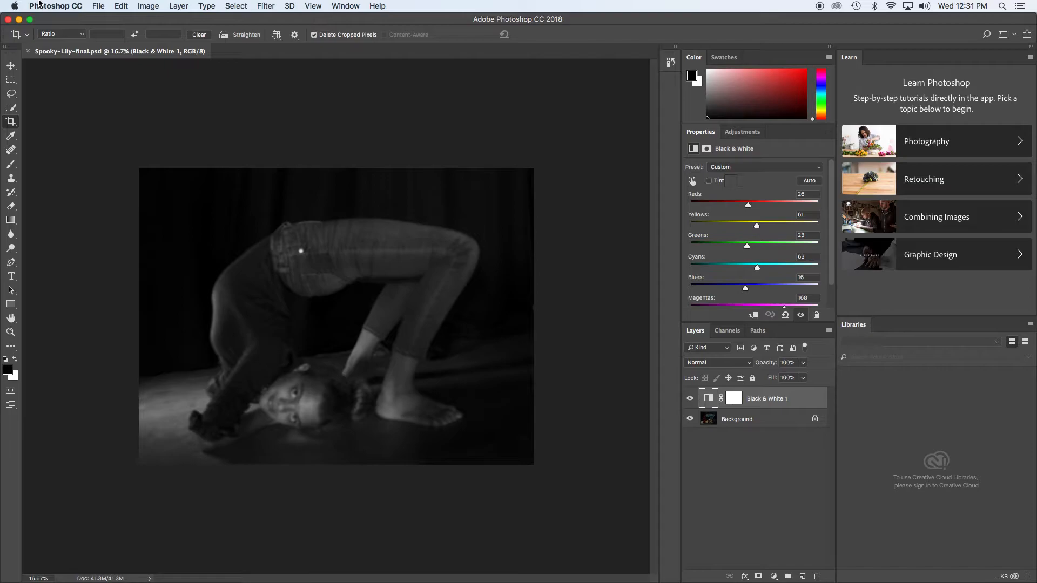
click(55, 6)
Restore the minimized Chrome window showing the Digital Photo 5 Classroom page
click(60, 77)
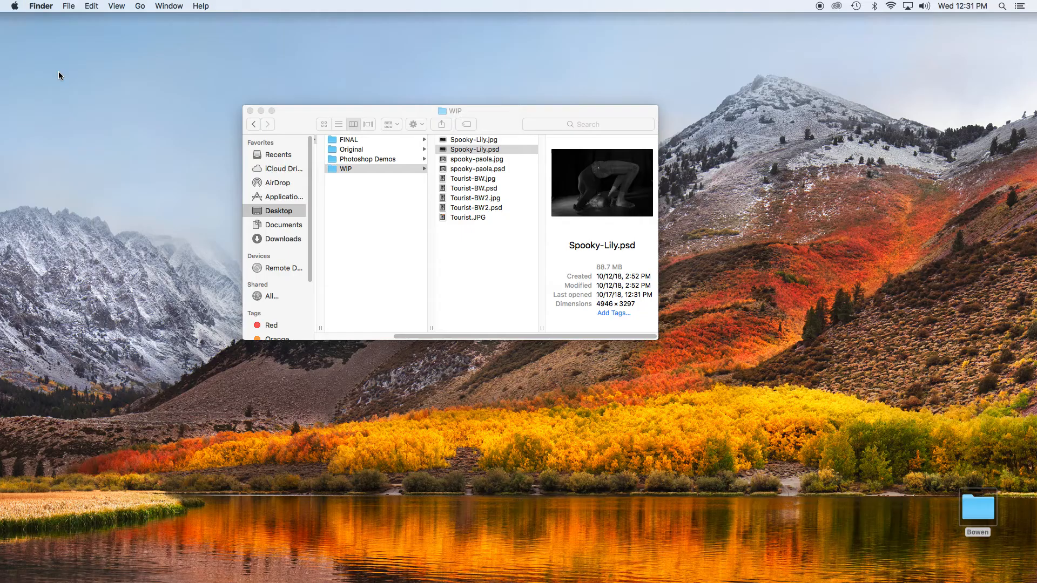
click(496, 573)
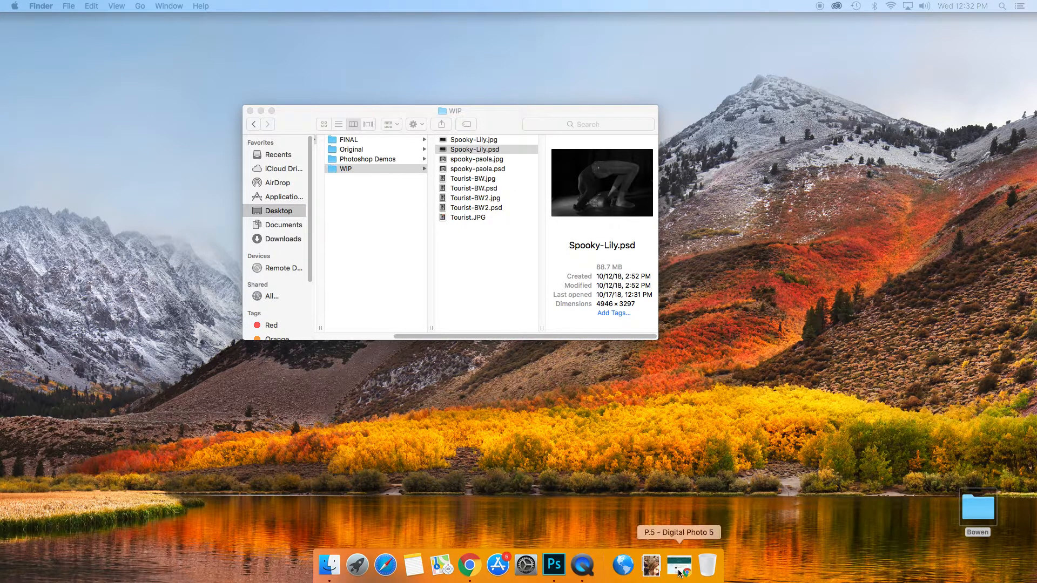
click(681, 565)
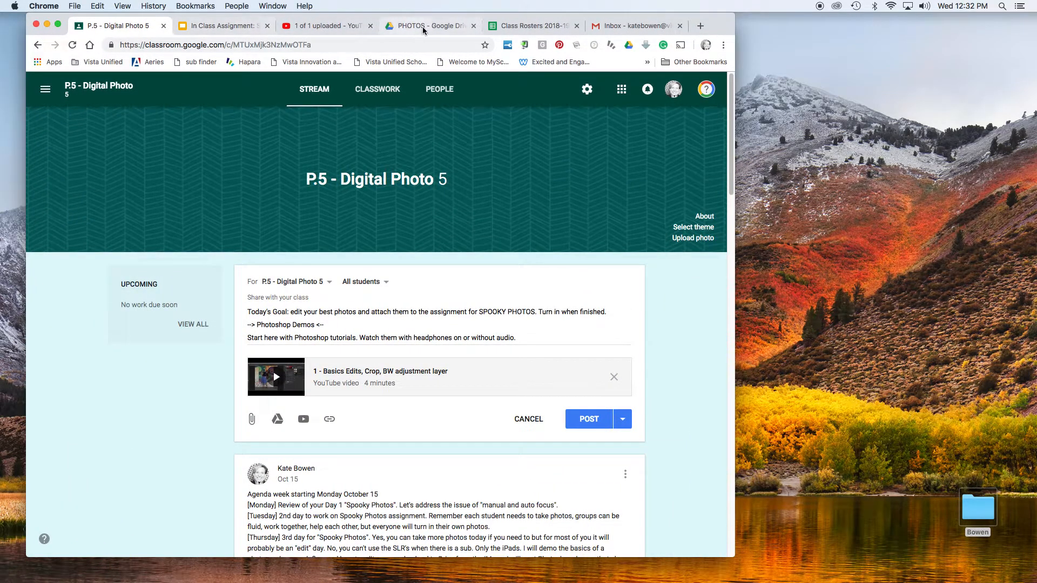
Switch to the PHOTOS Google Drive tab and arrange Chrome and Finder side by side
click(423, 26)
mouse_move(726, 25)
mouse_down()
mouse_move(699, 61)
mouse_move(698, 267)
mouse_up()
mouse_move(487, 113)
mouse_down()
mouse_move(820, 57)
mouse_move(798, 50)
mouse_up()
drag(435, 268, 435, 11)
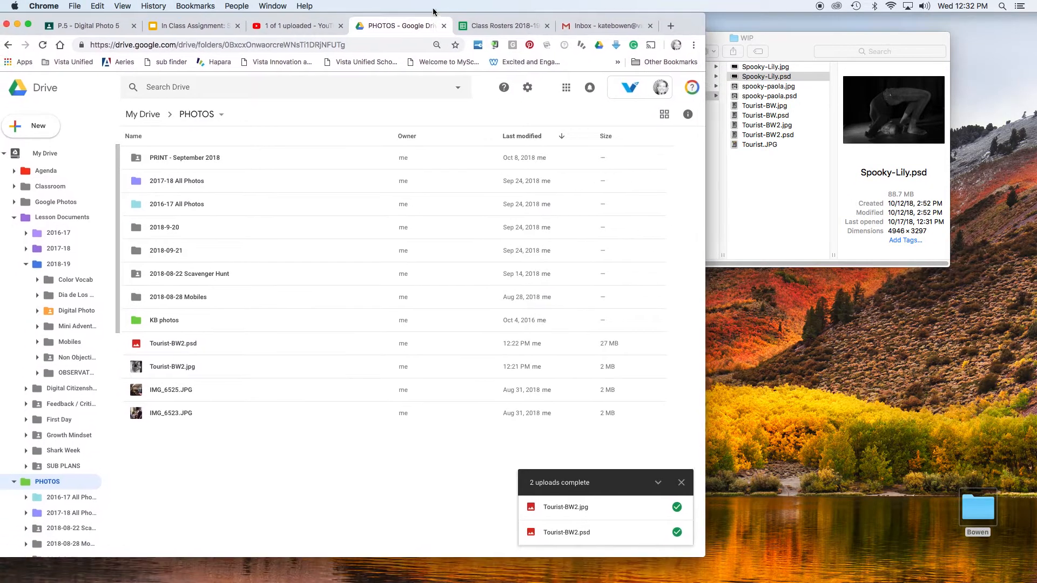
Drag both Spooky-Lily-final files from FINAL into Drive and confirm the uploads
click(729, 185)
click(646, 68)
mouse_move(786, 91)
mouse_down()
mouse_move(770, 71)
mouse_move(244, 464)
mouse_up()
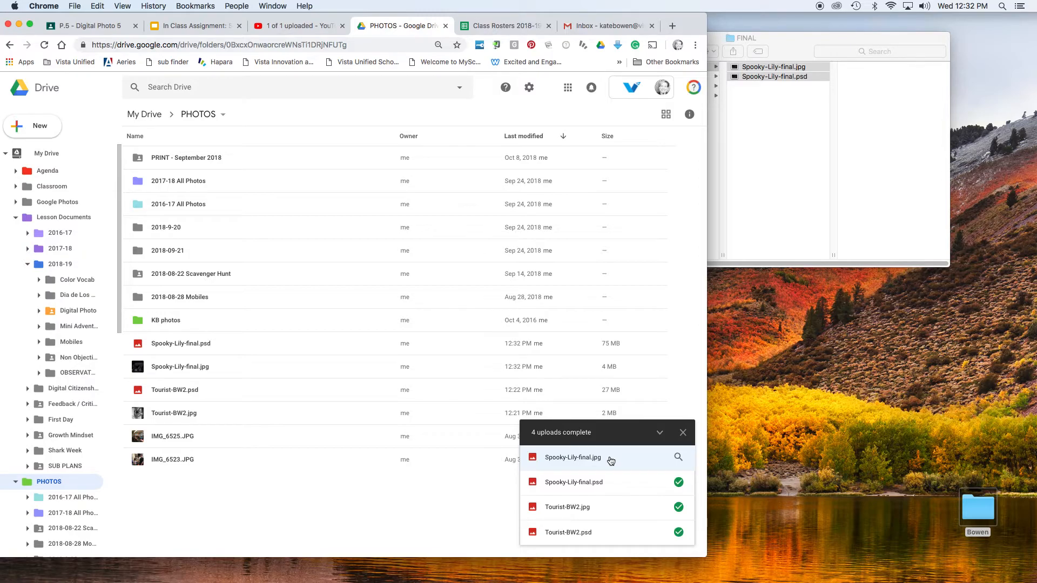
click(175, 349)
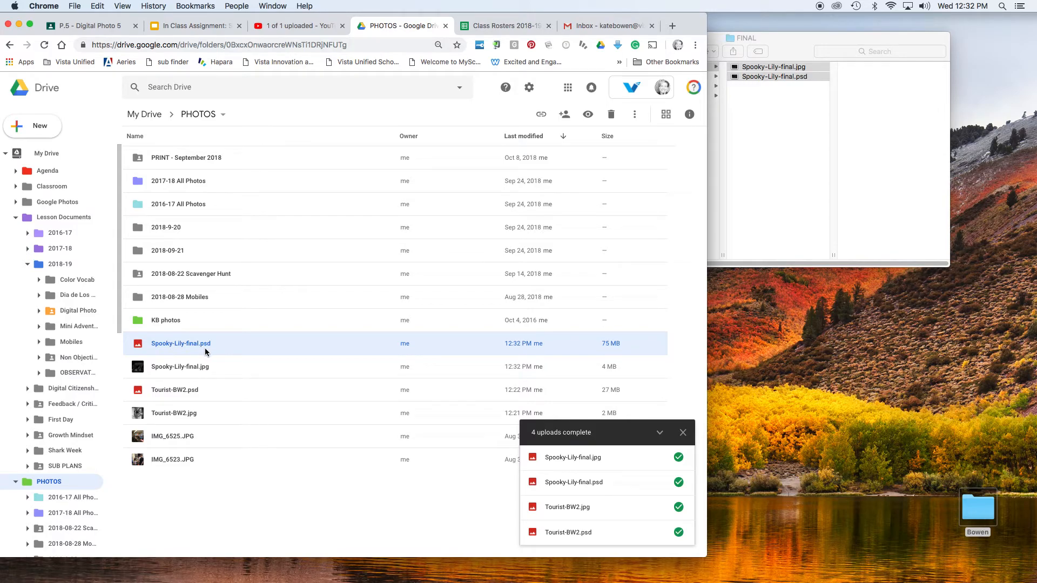
Browse Bowen's Original, WIP and FINAL subfolders, ending on FINAL's two final files
click(764, 189)
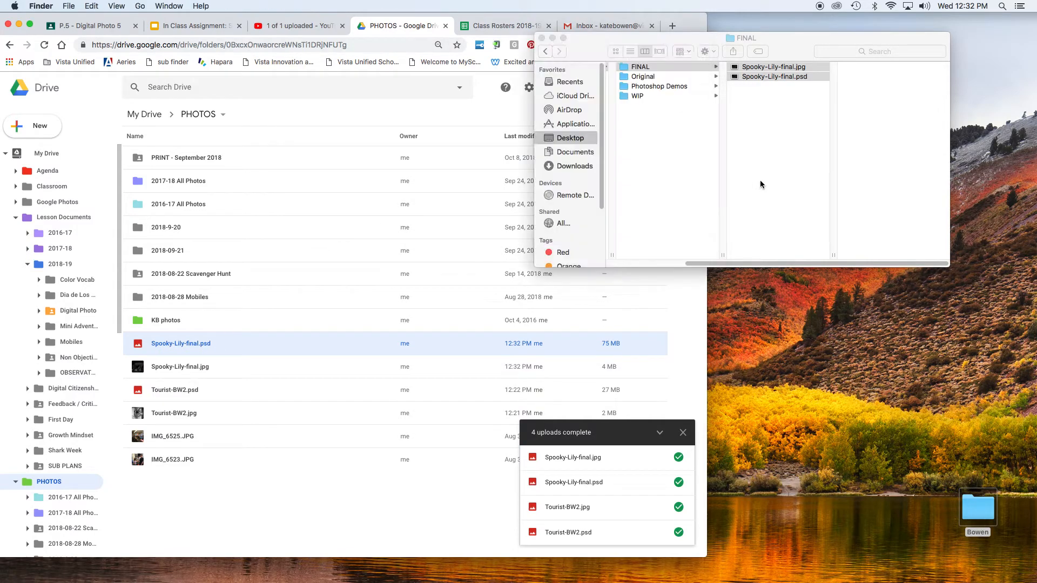
drag(746, 38, 755, 80)
click(708, 153)
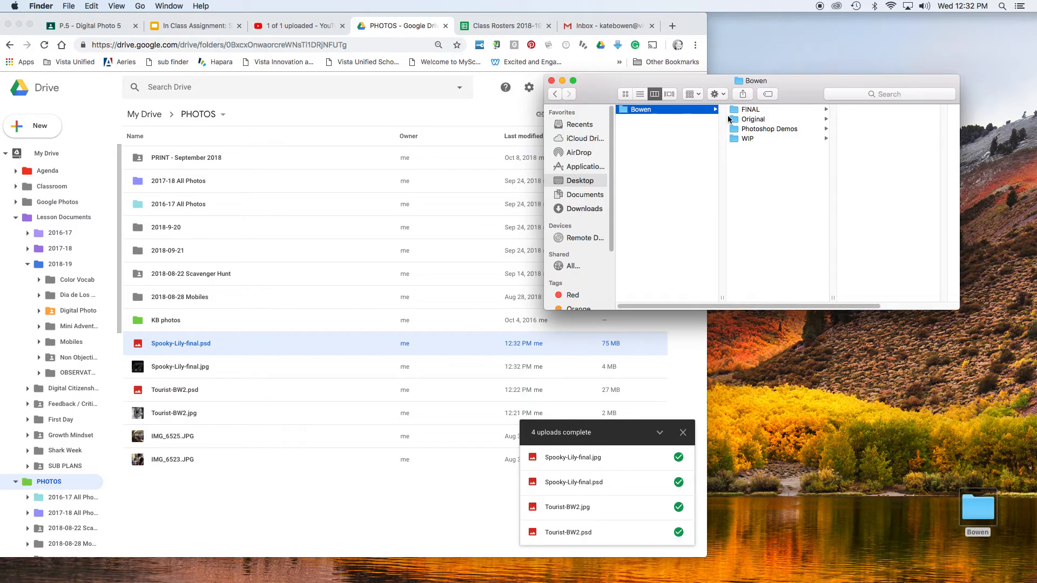
click(783, 120)
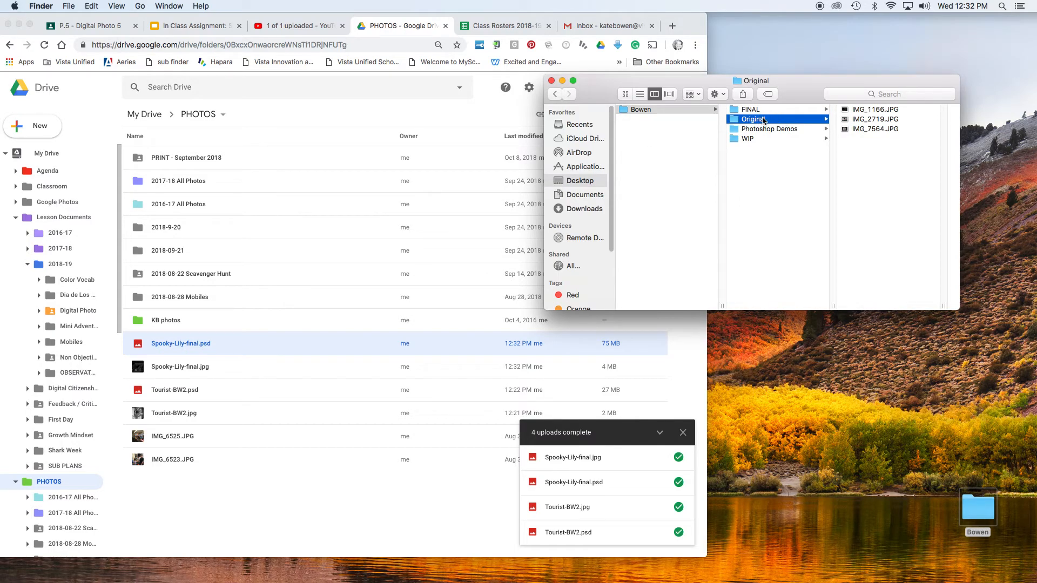
click(747, 139)
click(750, 110)
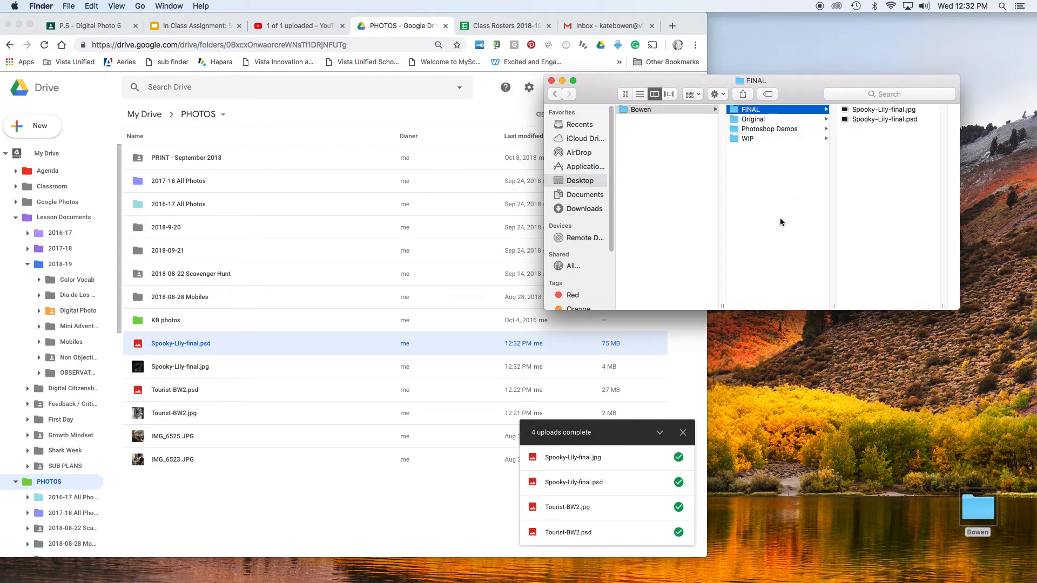